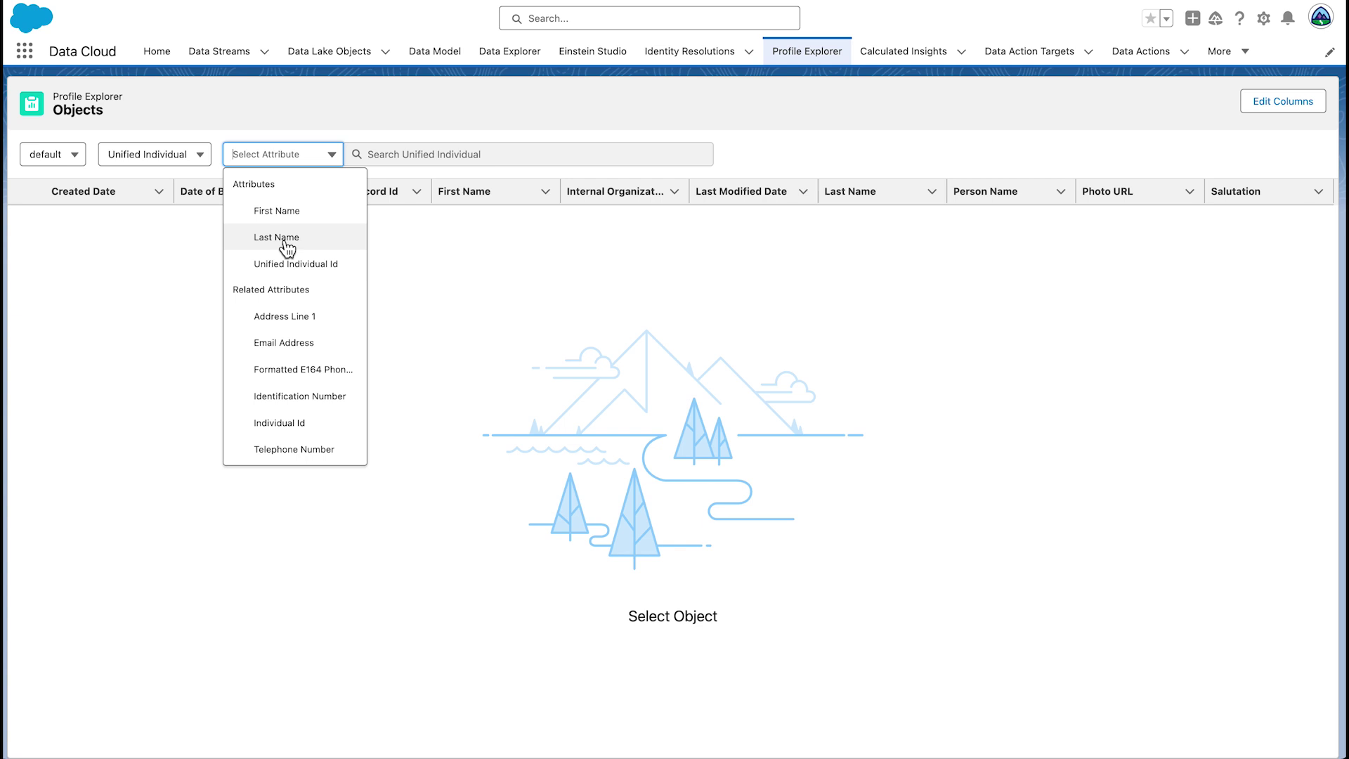
# Search Unified Individuals by Last Name for the customer's surname and open the single matching record.
pyautogui.click(285, 239)
pyautogui.click(400, 156)
pyautogui.write('Fries')
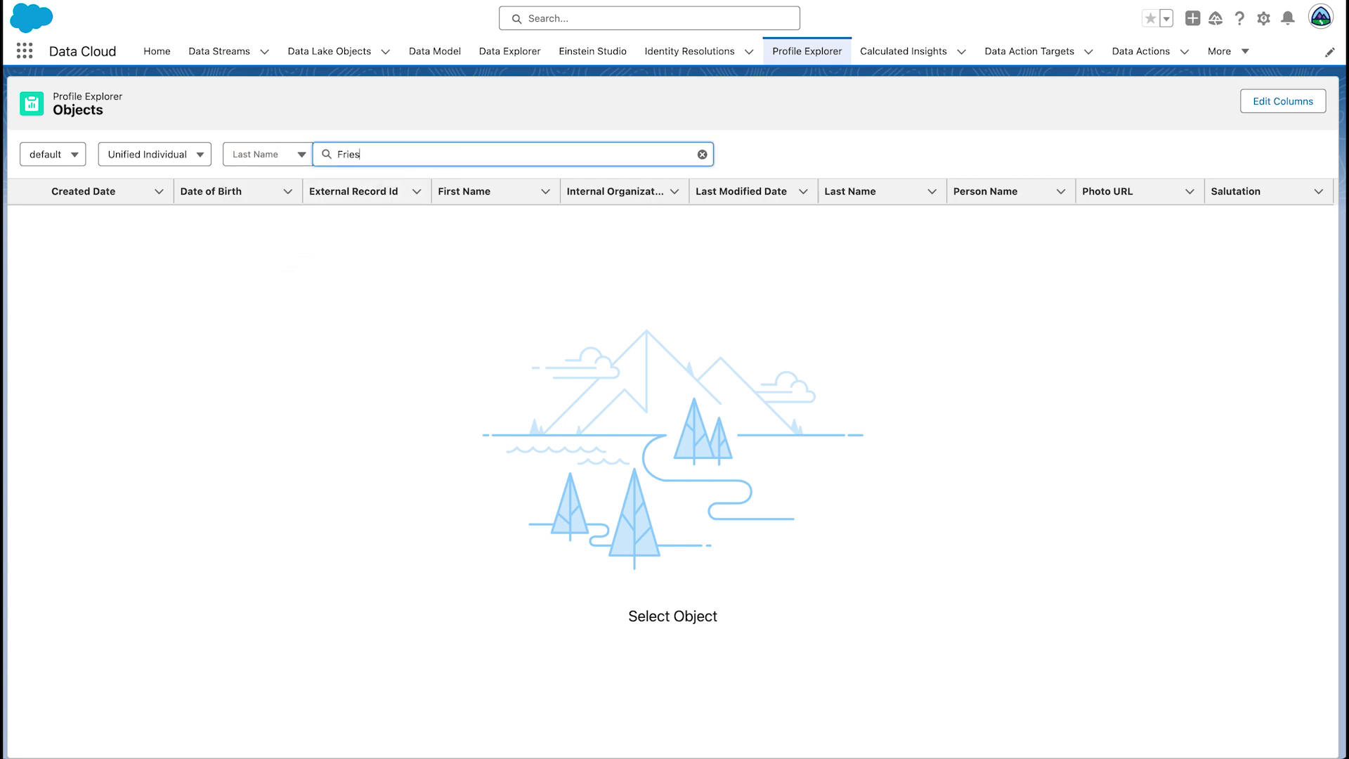
pyautogui.press('Return')
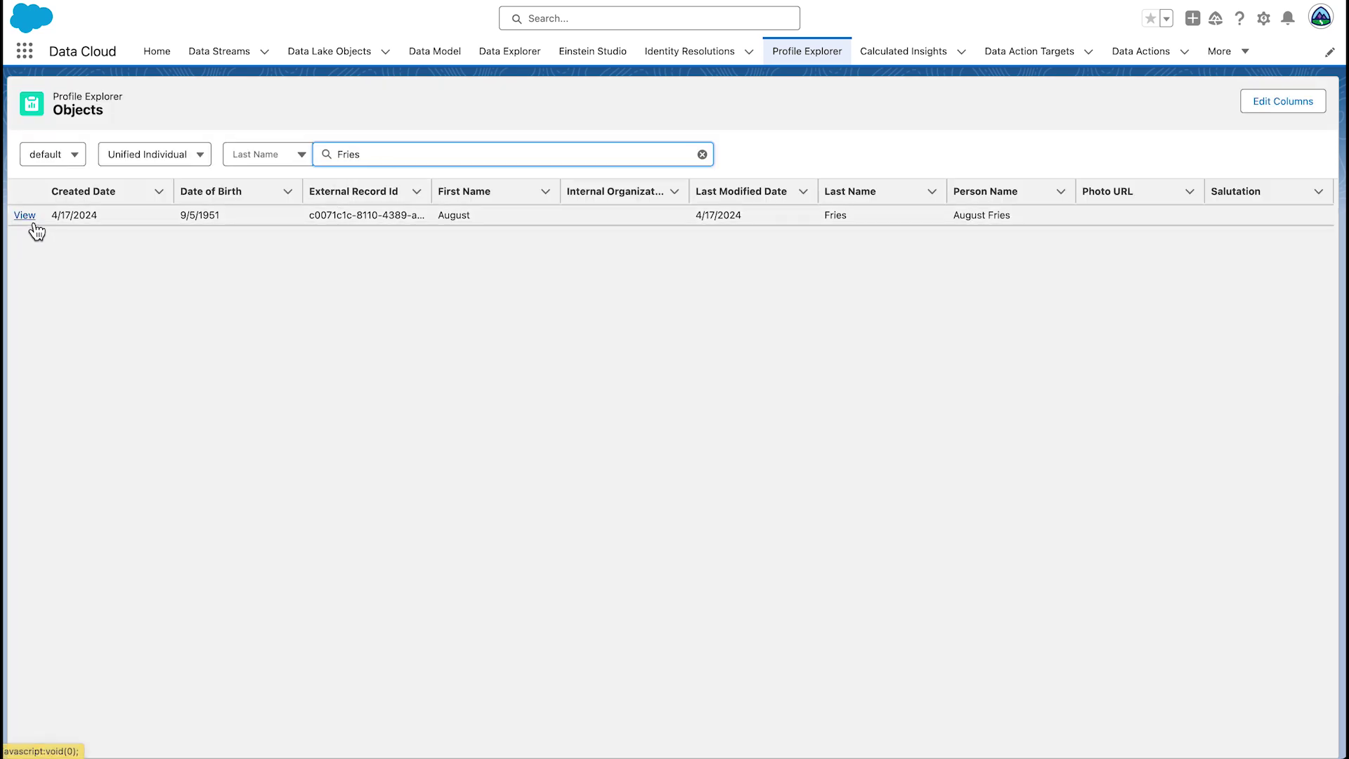
pyautogui.click(25, 215)
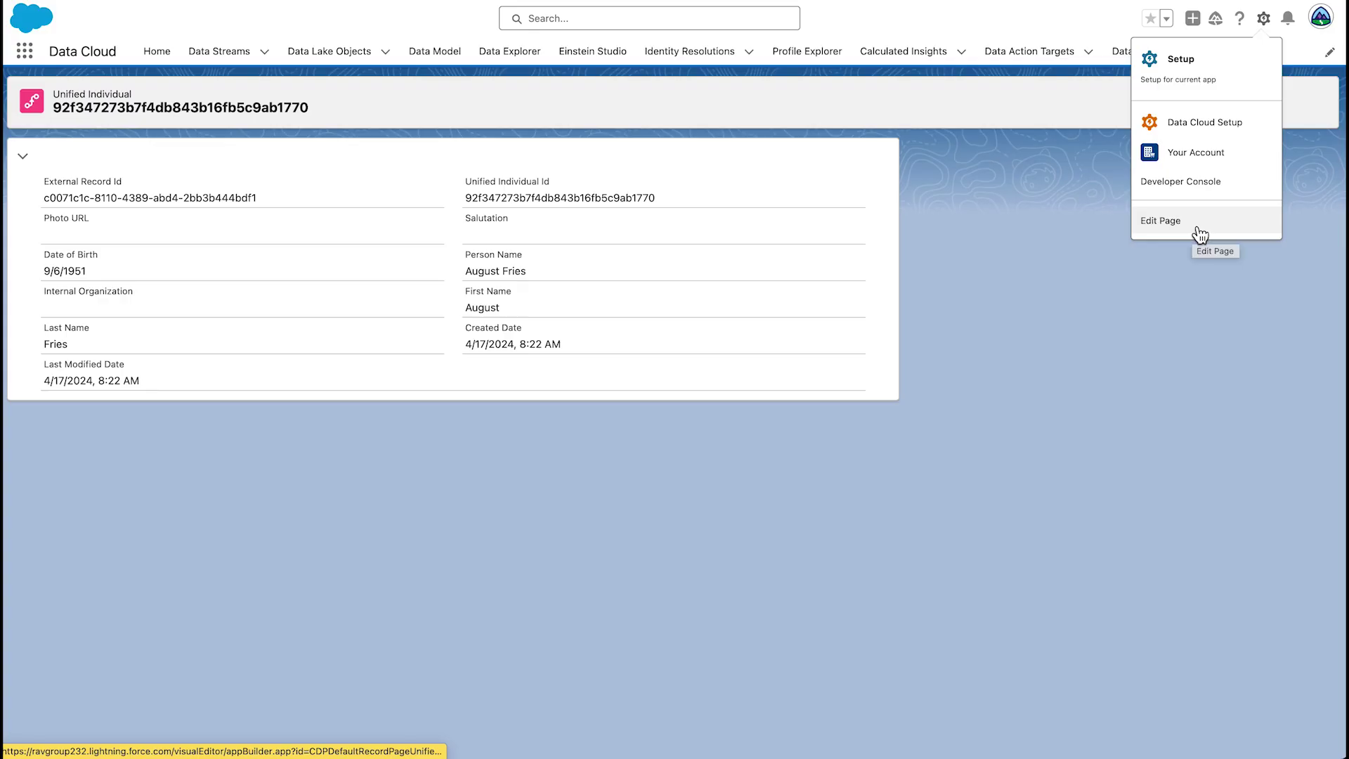
# Open the CDPDefaultRecordPage record page in Lightning App Builder with Edit Page.
pyautogui.click(1197, 232)
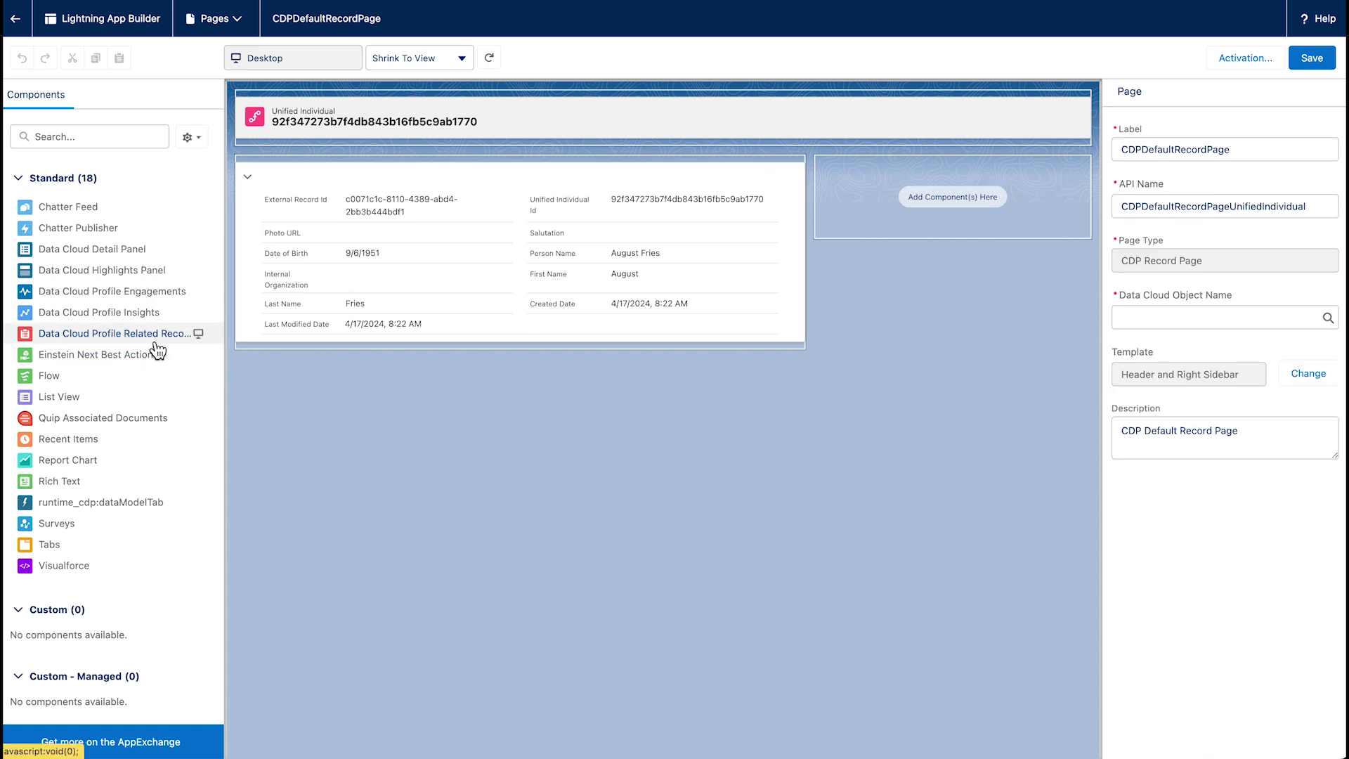
# Add a Profile Related Records component: default data space, Unified Individual, Unified Link Individual, related Individual.
pyautogui.moveTo(158, 350); pyautogui.dragTo(381, 318)
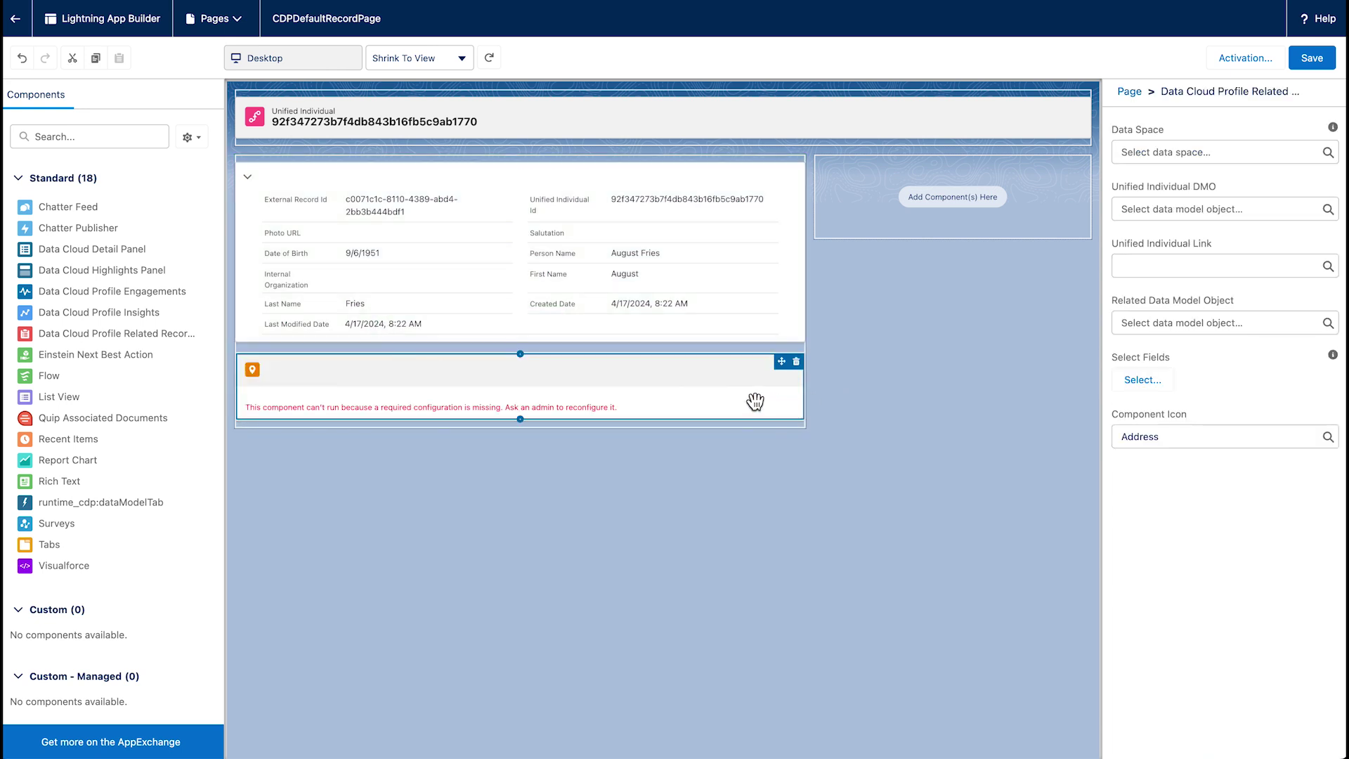
pyautogui.click(1287, 154)
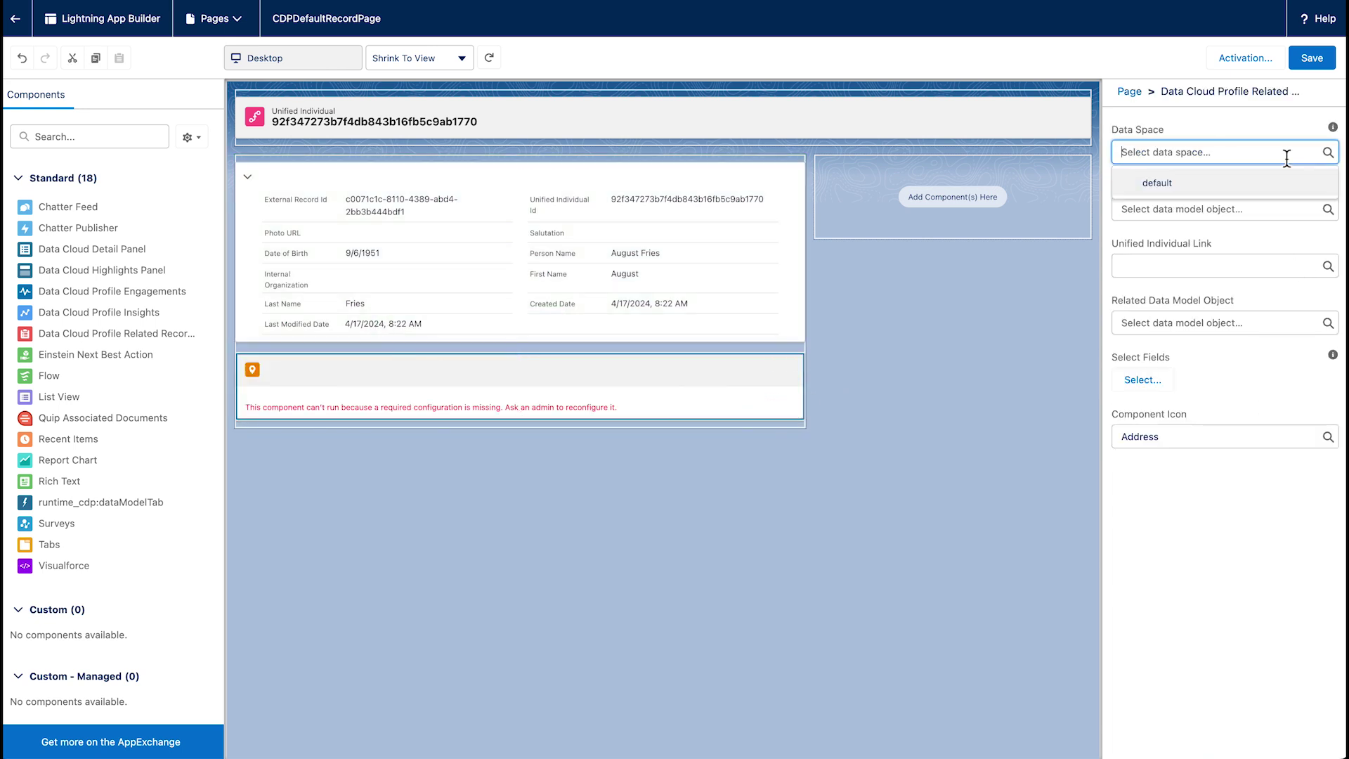
pyautogui.click(1268, 187)
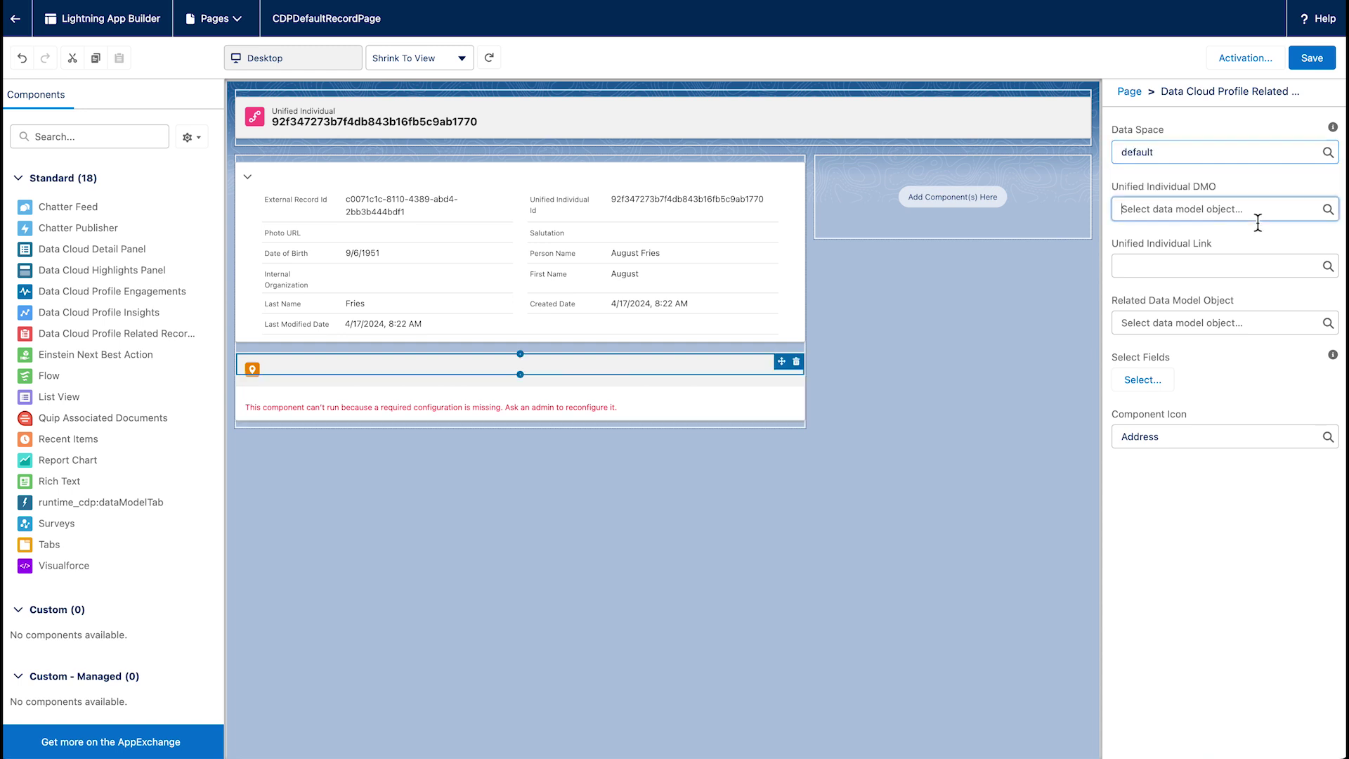
pyautogui.click(1258, 213)
pyautogui.click(1245, 242)
pyautogui.click(1231, 265)
pyautogui.click(1228, 298)
pyautogui.click(1214, 322)
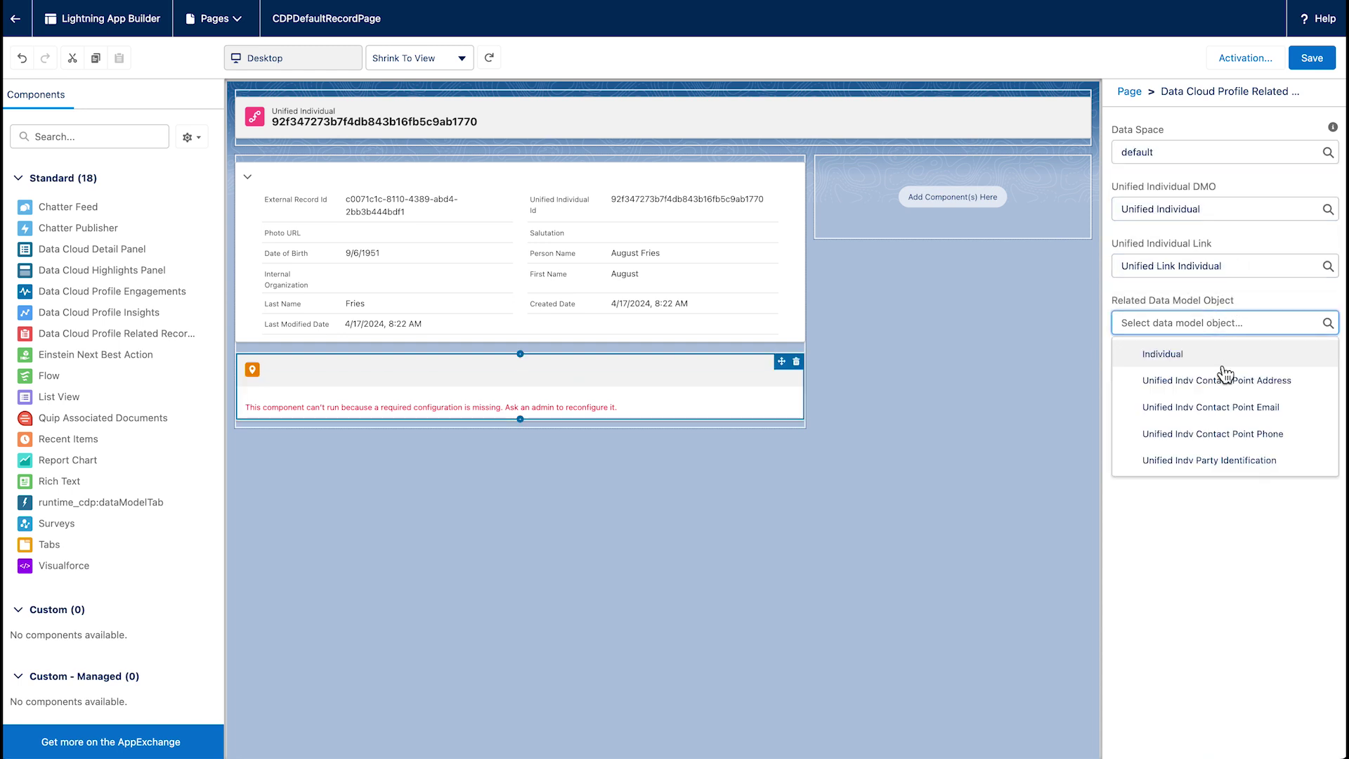
pyautogui.click(1223, 362)
# Show Data Source Object, External Record Id, First Name, Last Name and Date of Birth fields.
pyautogui.click(1146, 380)
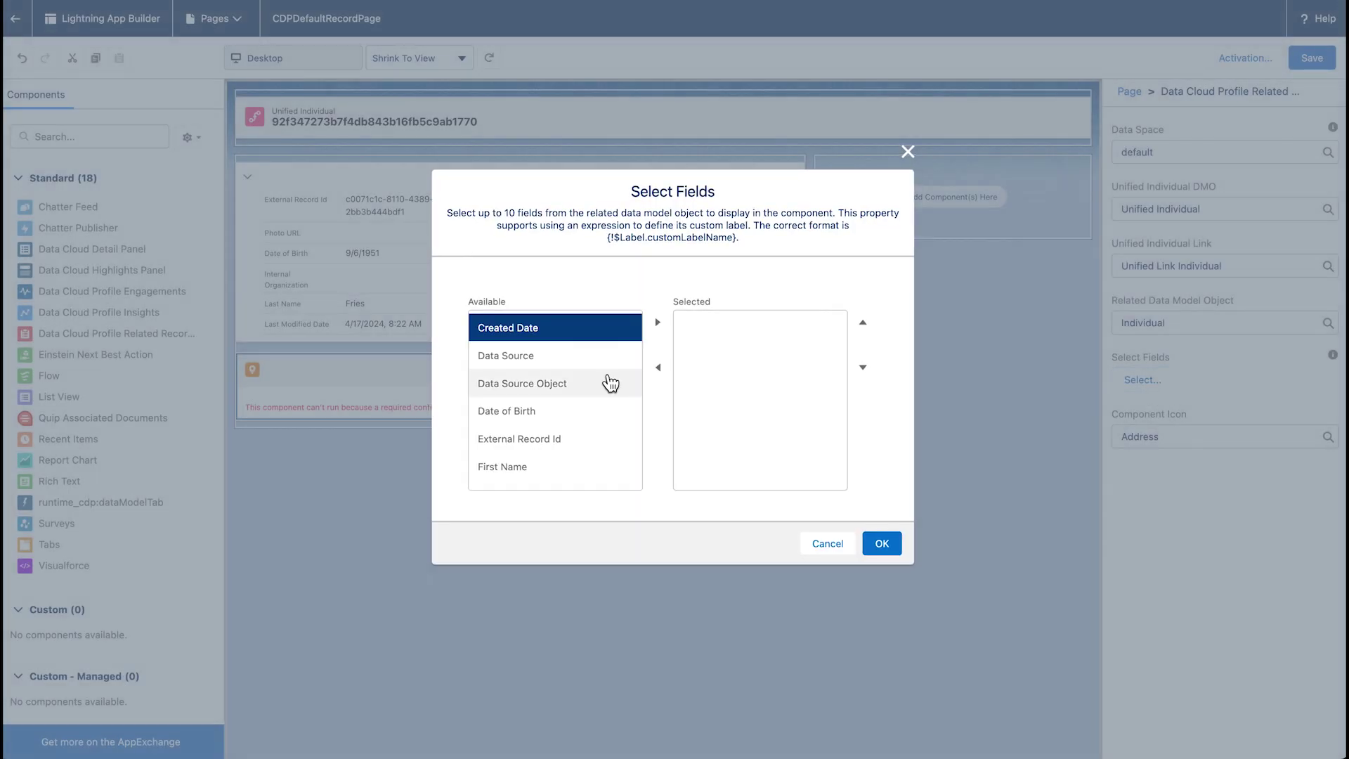
pyautogui.click(613, 380)
pyautogui.click(659, 323)
pyautogui.click(609, 411)
pyautogui.click(658, 323)
pyautogui.click(612, 411)
pyautogui.click(658, 323)
pyautogui.scroll(-3, 636, 397)
pyautogui.click(636, 426)
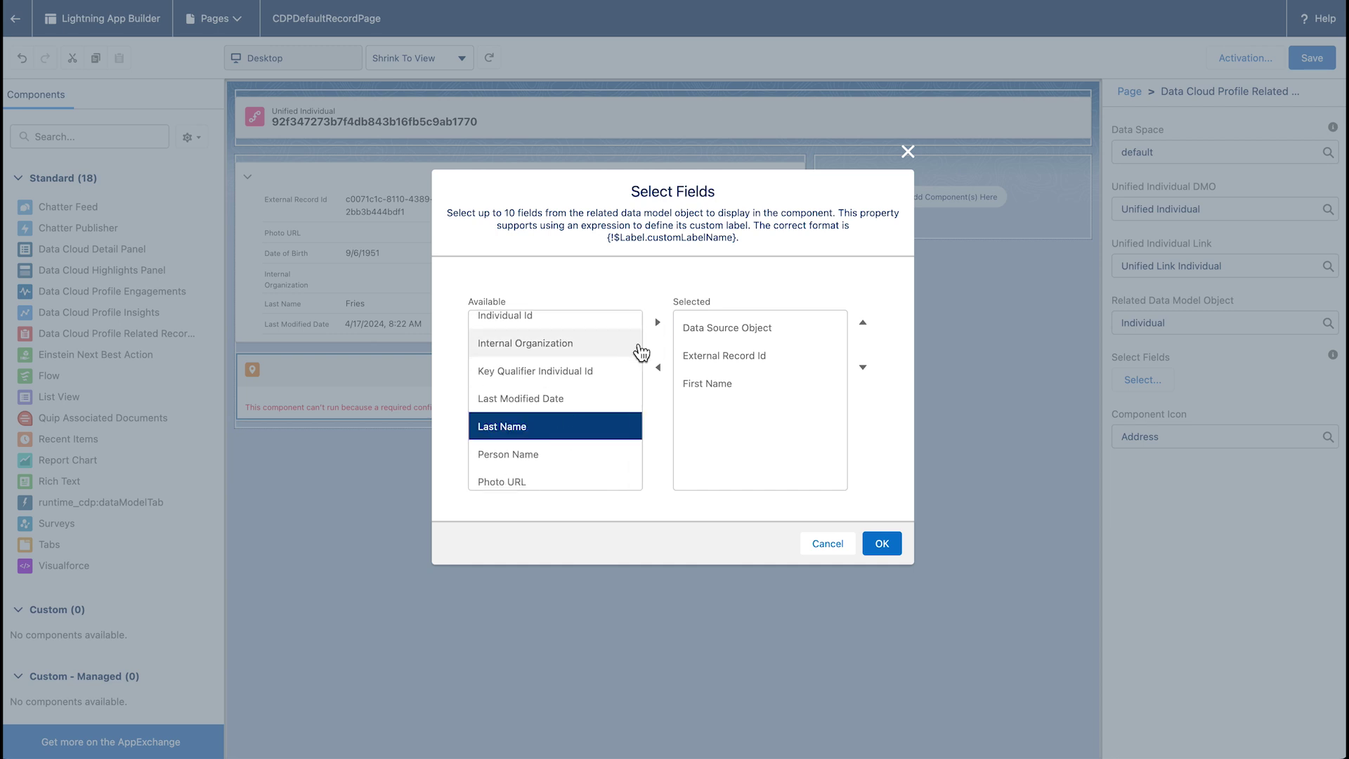
pyautogui.click(659, 323)
pyautogui.scroll(3, 562, 386)
pyautogui.click(534, 388)
pyautogui.click(658, 323)
pyautogui.click(872, 545)
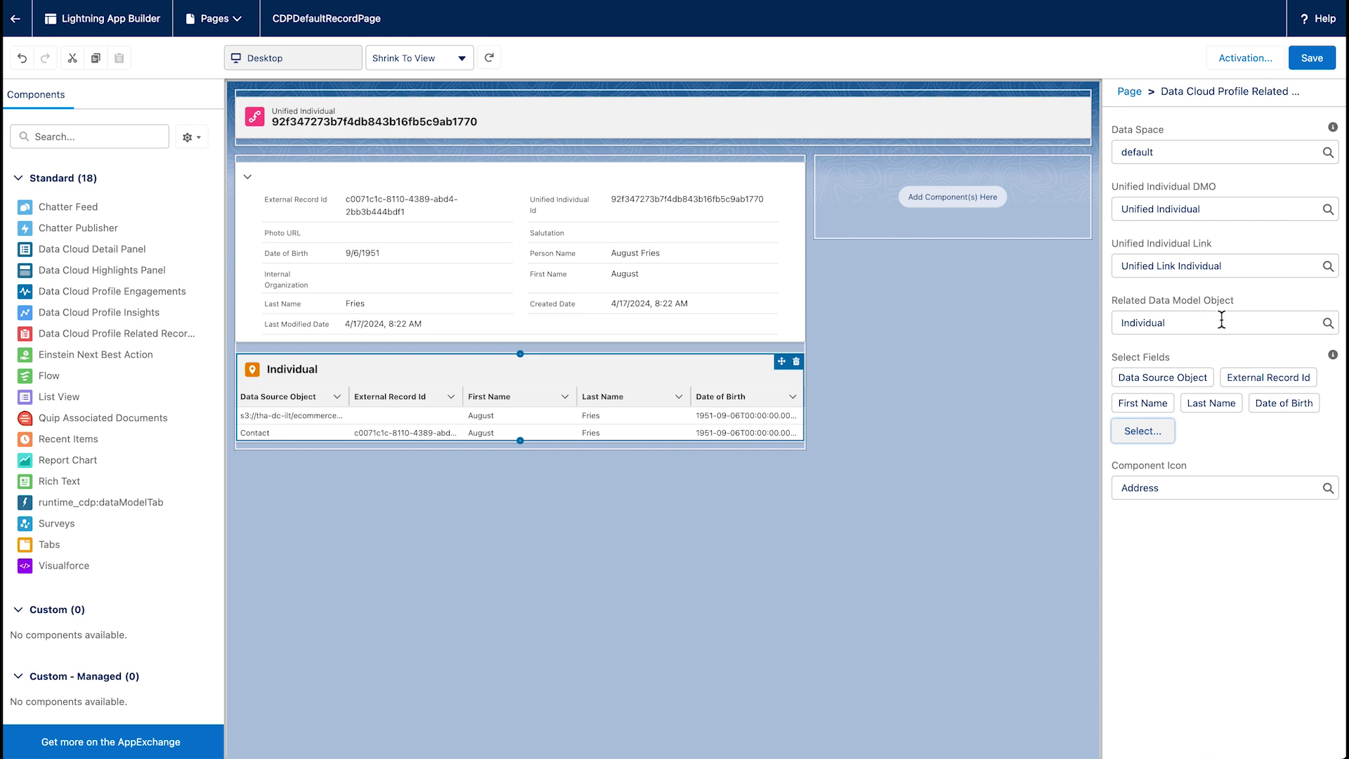
# Add a Unified Indv Contact Point Email related component showing Party and Email Address.
pyautogui.moveTo(116, 333); pyautogui.dragTo(314, 437)
pyautogui.click(1222, 152)
pyautogui.click(1142, 181)
pyautogui.click(1222, 323)
pyautogui.click(1156, 399)
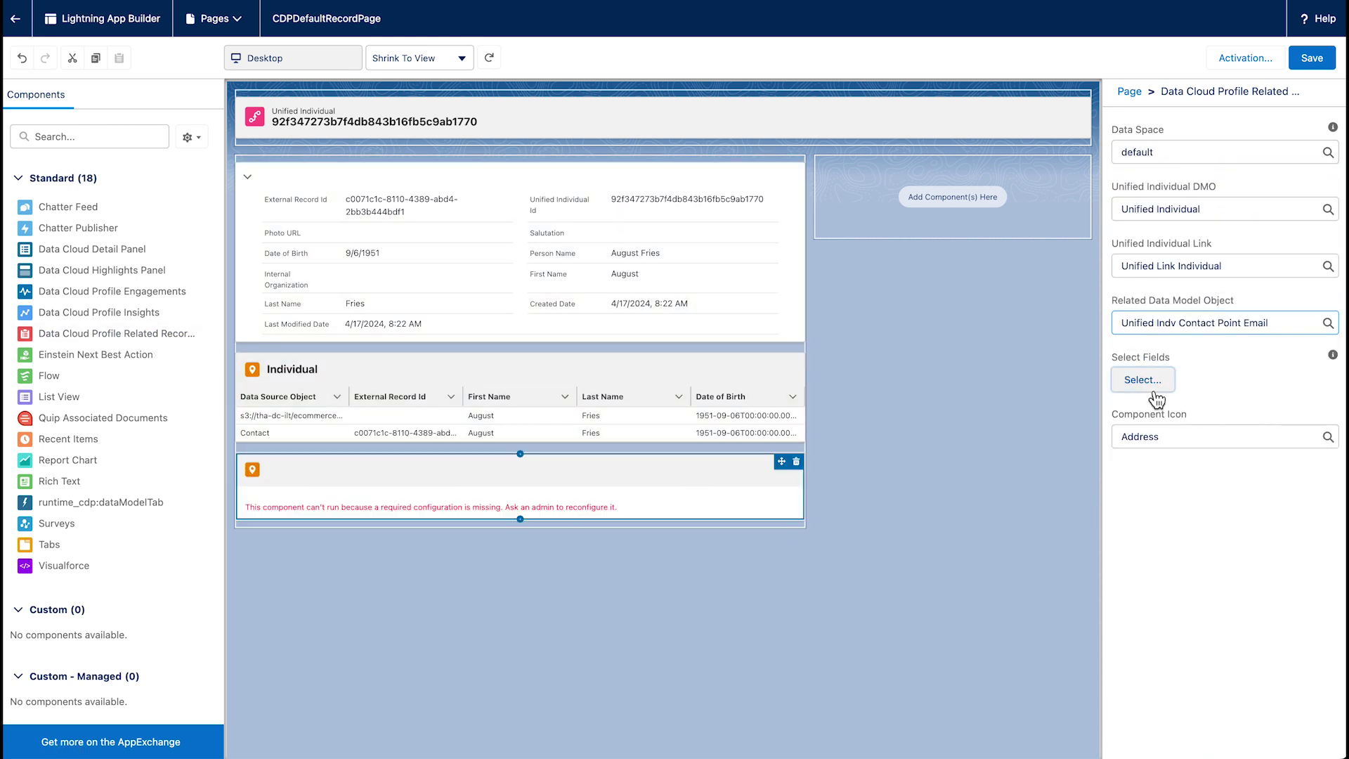
pyautogui.click(1156, 399)
pyautogui.click(602, 436)
pyautogui.click(653, 321)
pyautogui.click(555, 327)
pyautogui.click(654, 321)
pyautogui.click(883, 542)
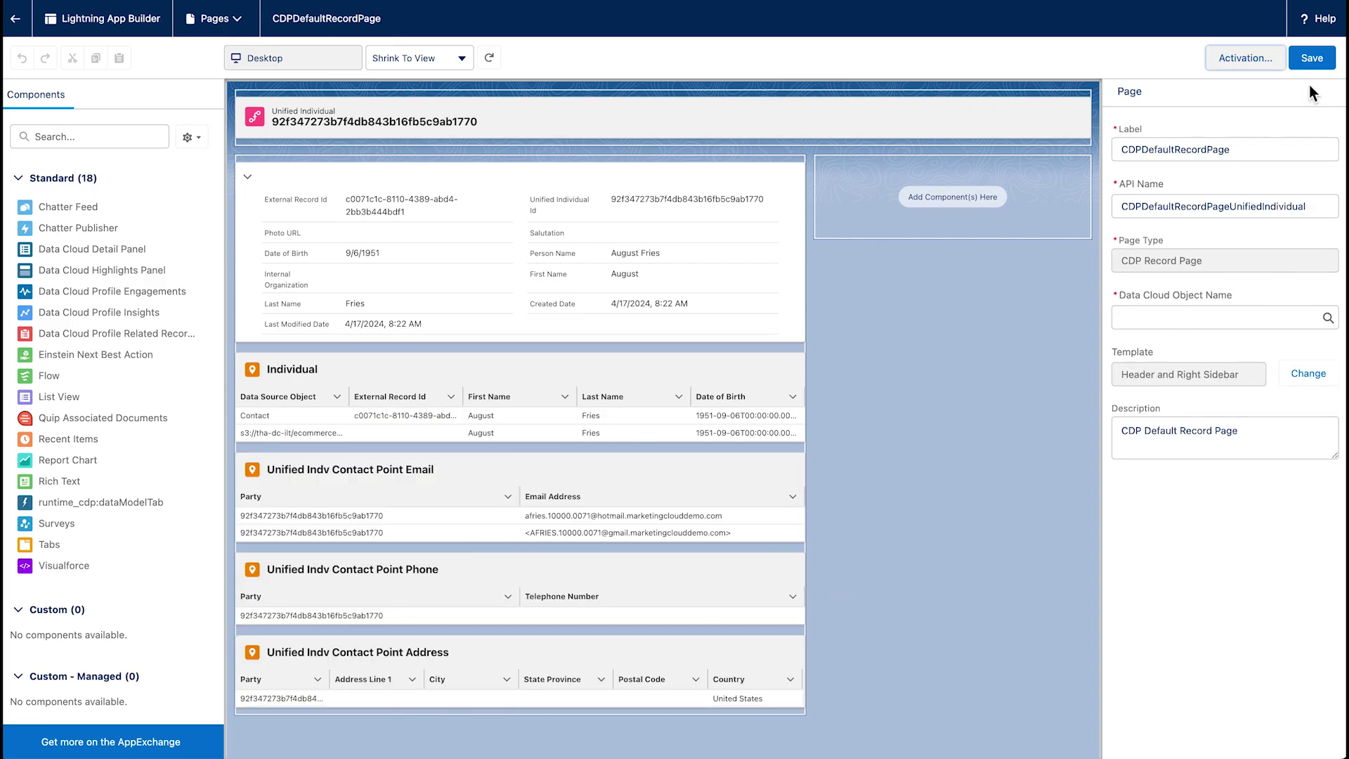
# Save CDPDefaultRecordPage and confirm its activation as the Org Default.
pyautogui.click(1311, 59)
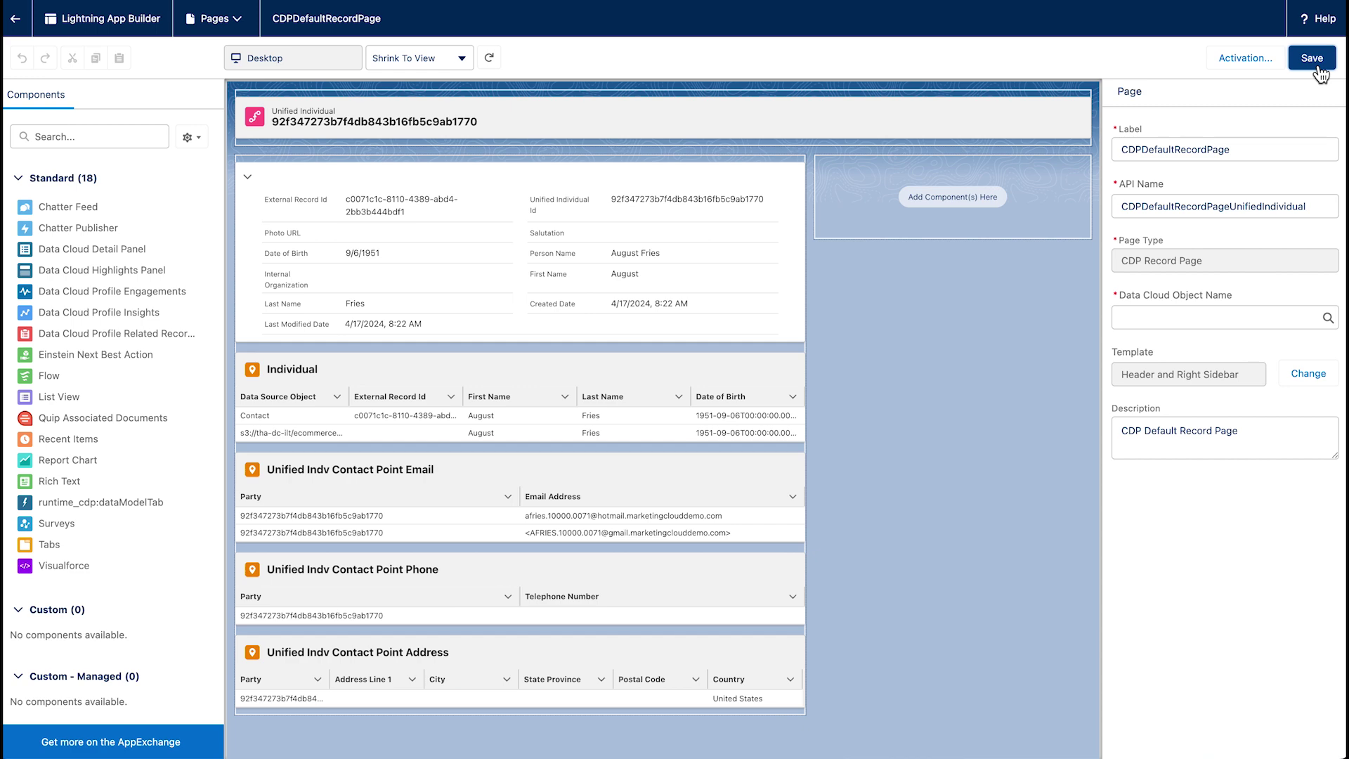
pyautogui.click(1246, 62)
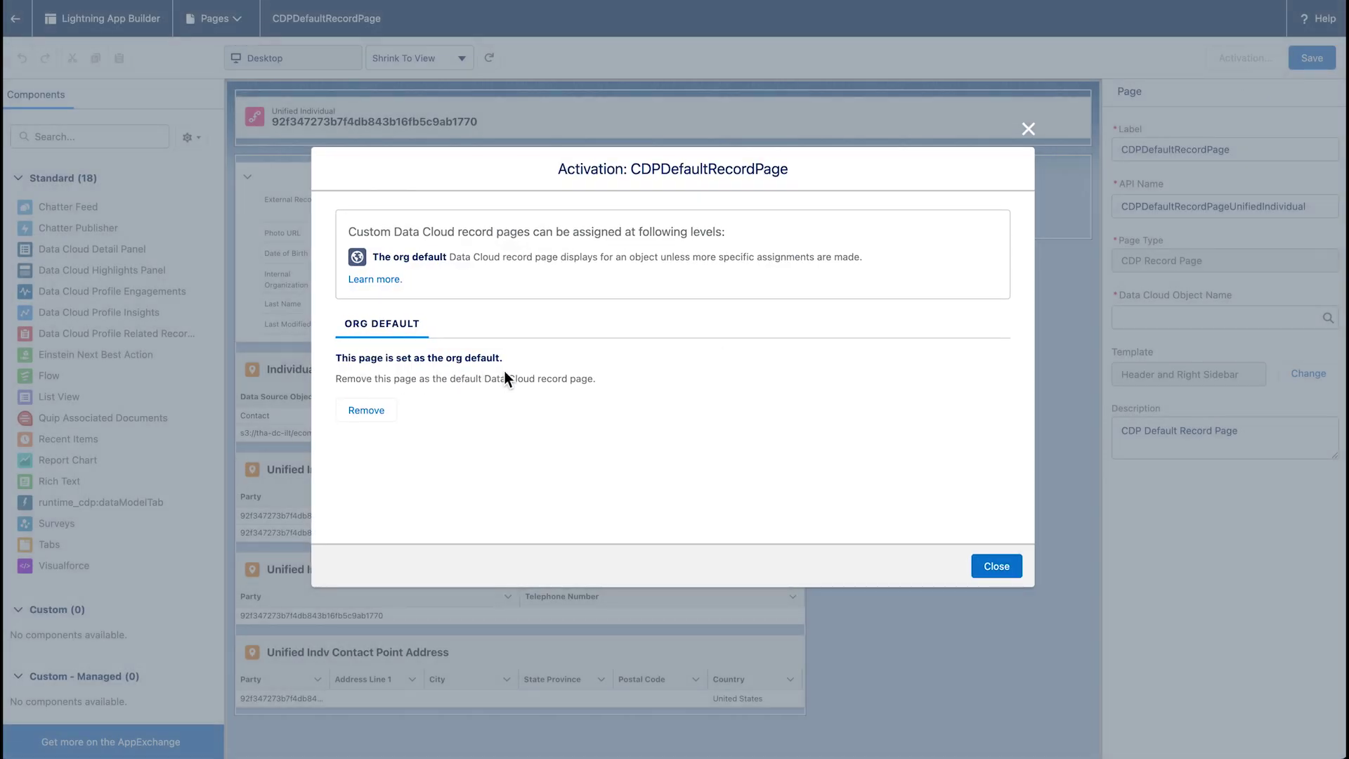
pyautogui.click(998, 573)
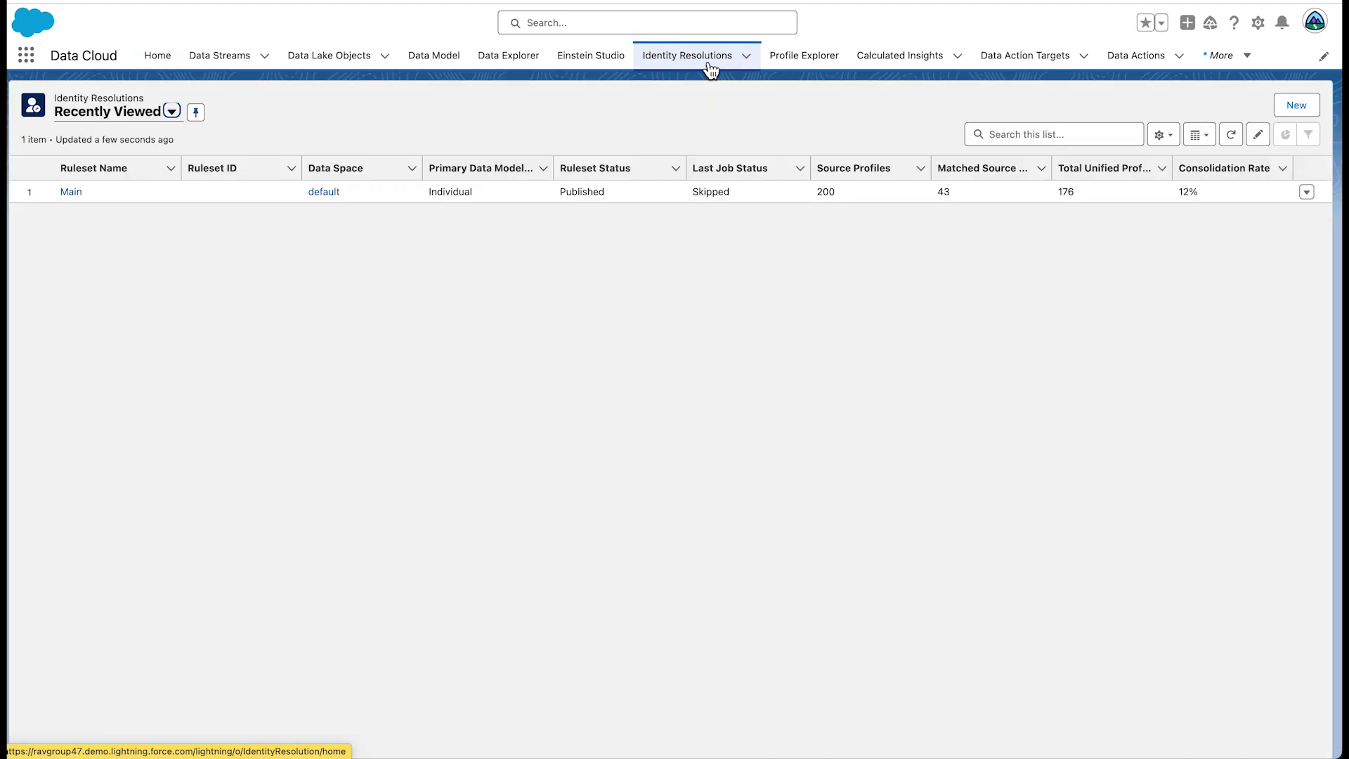
# In Profile Explorer, select the default data space and the Unified Individual object.
pyautogui.click(78, 194)
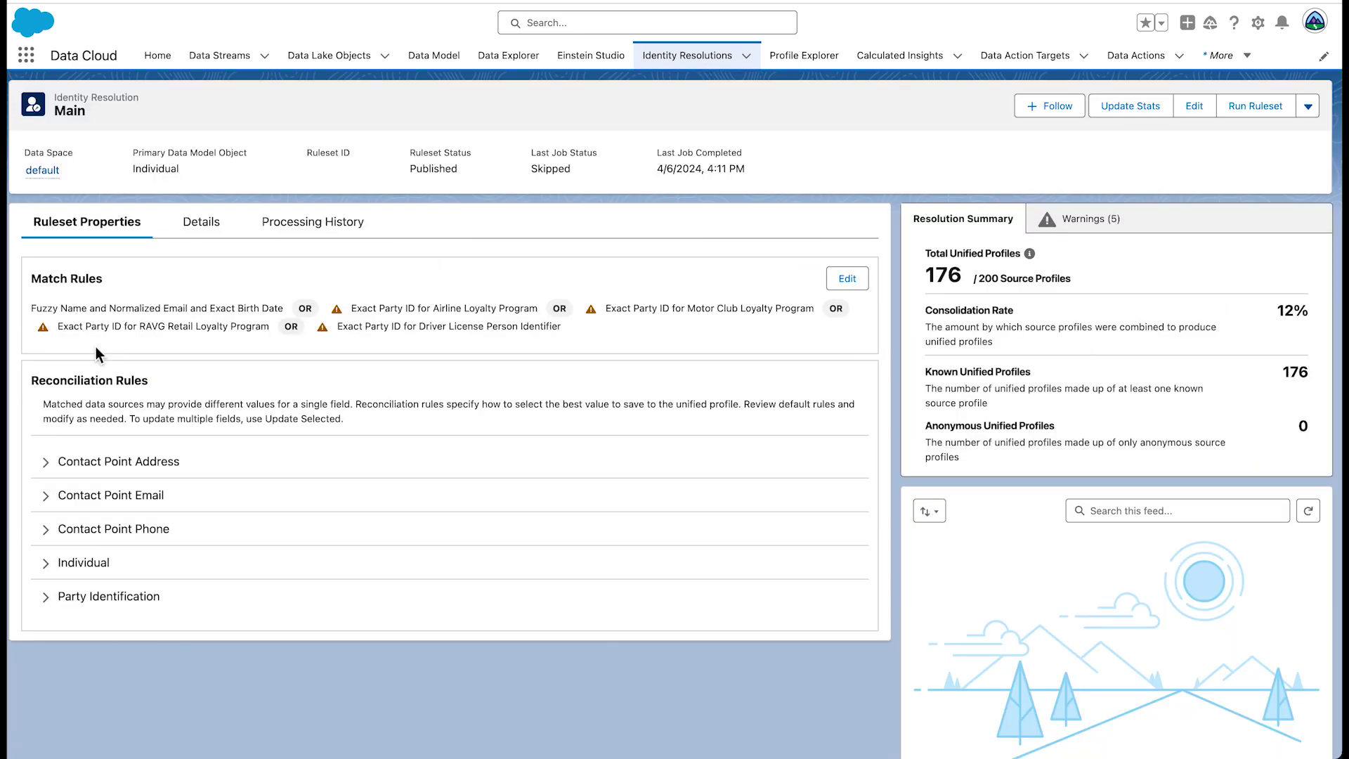
pyautogui.click(836, 62)
pyautogui.click(92, 158)
pyautogui.click(99, 197)
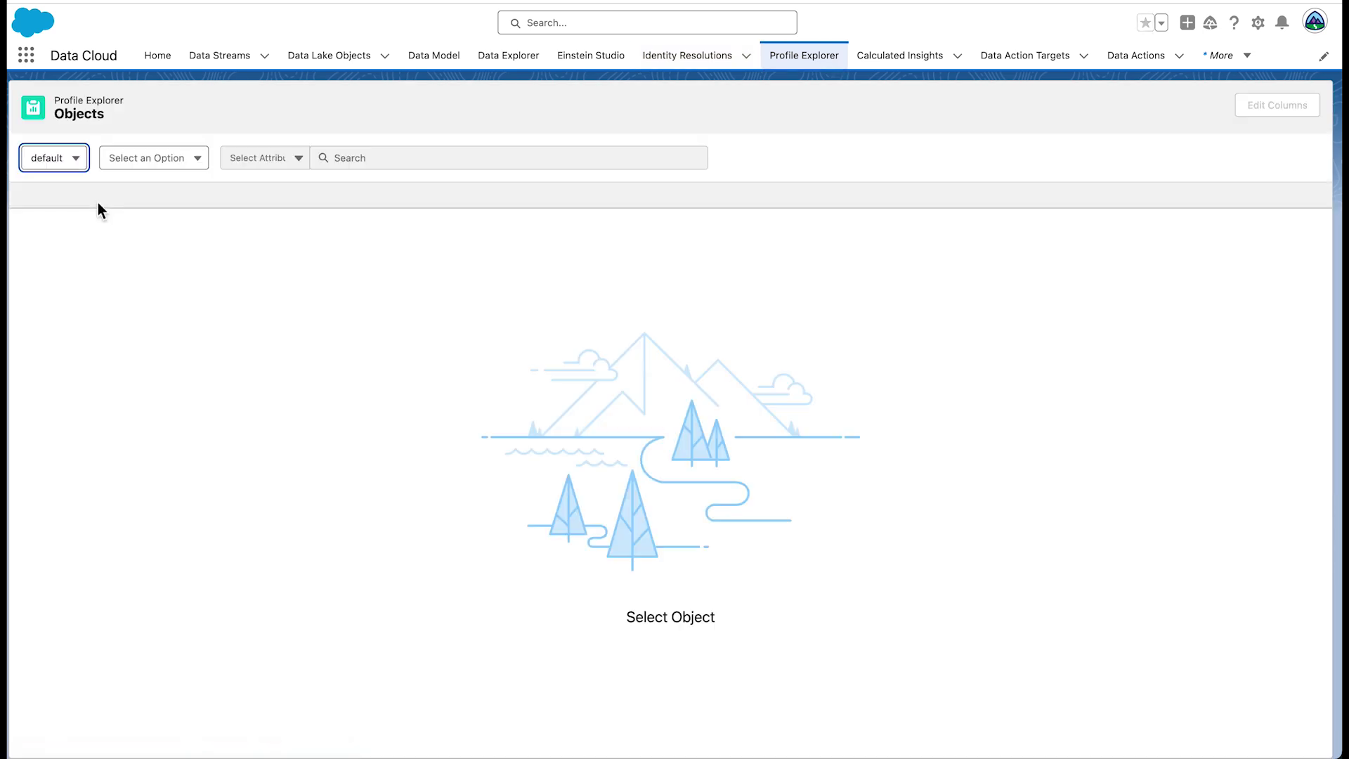
pyautogui.click(202, 163)
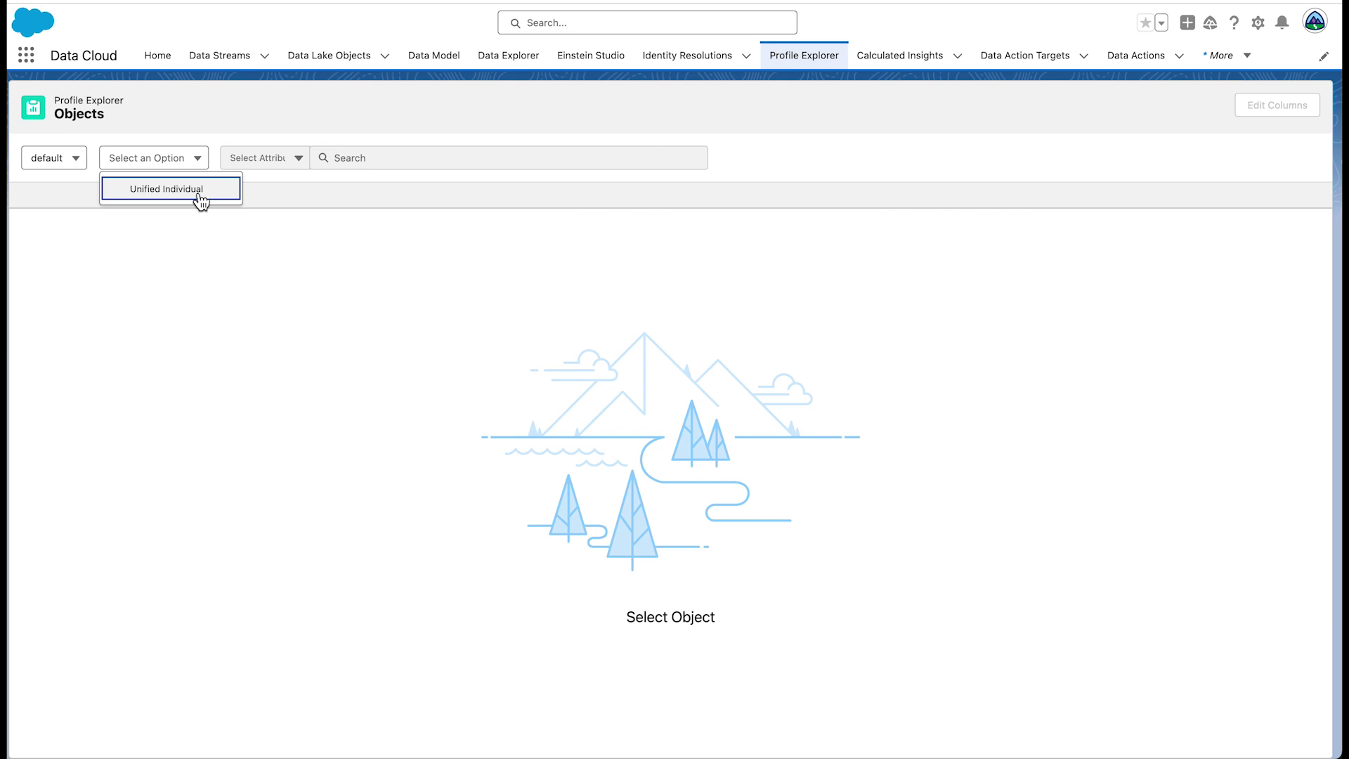
pyautogui.click(200, 202)
# Search profiles by Last Name for the customer's surname.
pyautogui.click(295, 159)
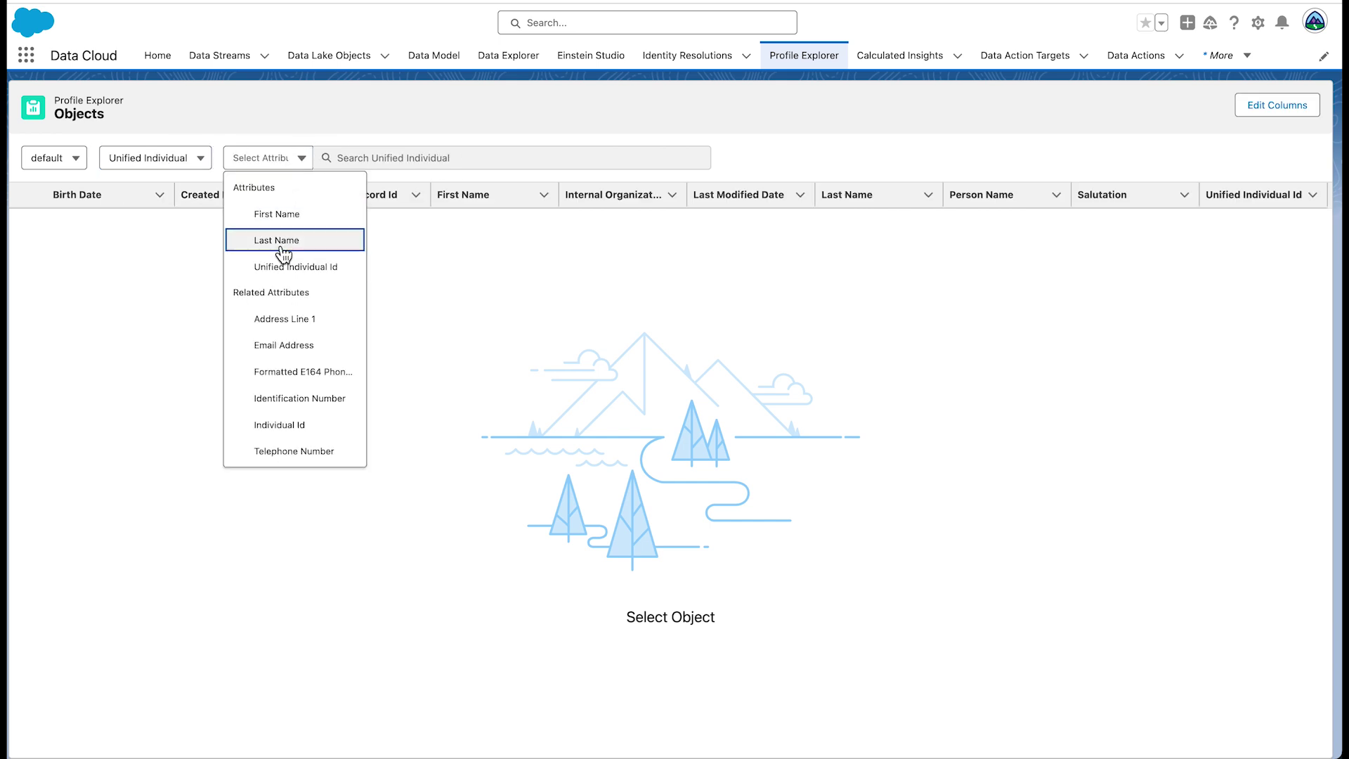
pyautogui.click(283, 243)
pyautogui.click(409, 166)
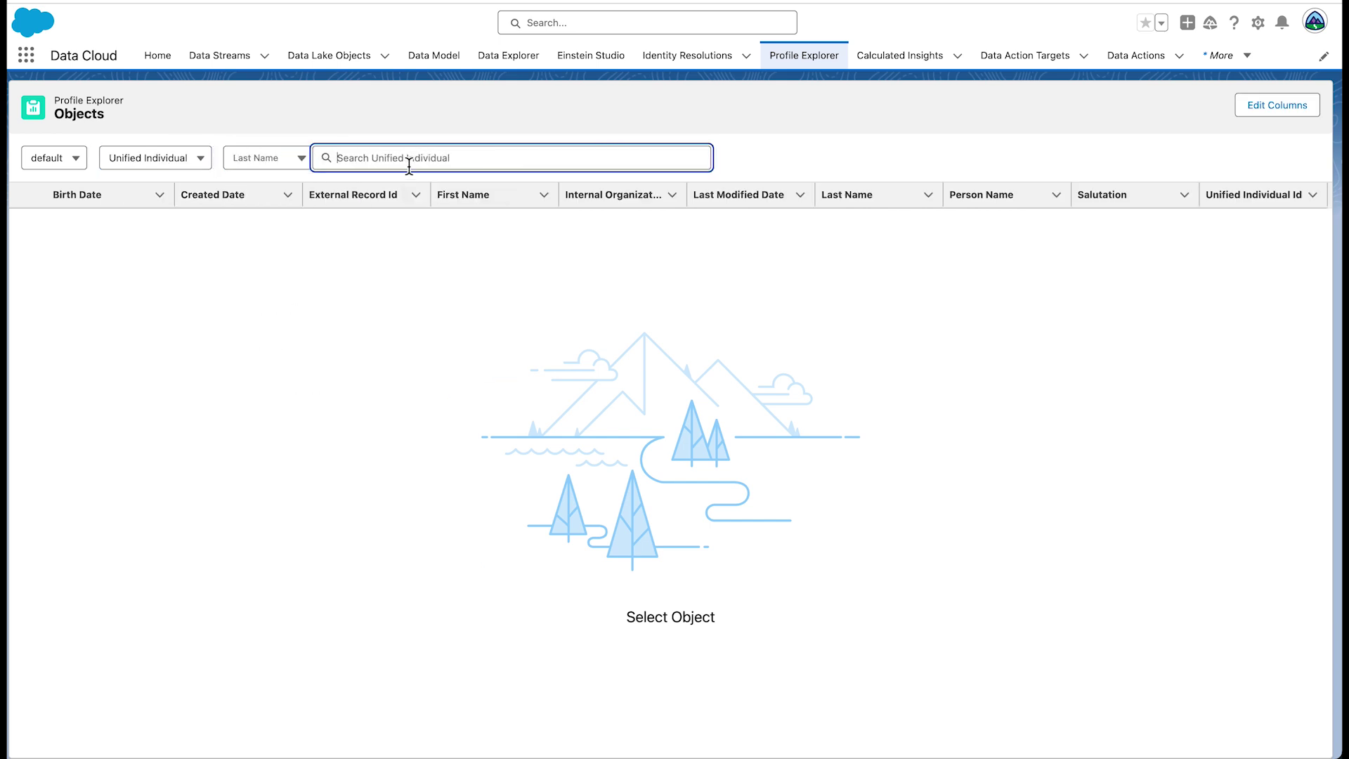
pyautogui.write('Stevenson')
pyautogui.press('Return')
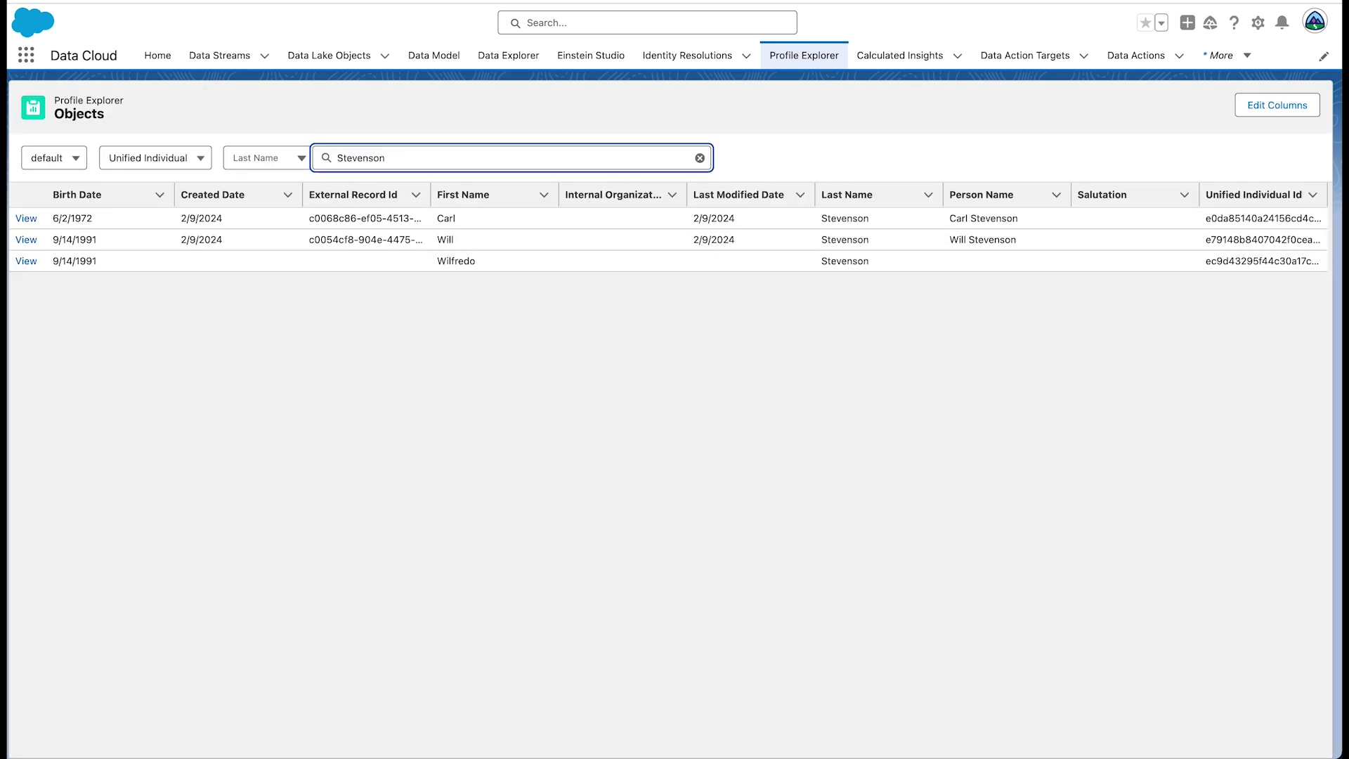
pyautogui.click(28, 222)
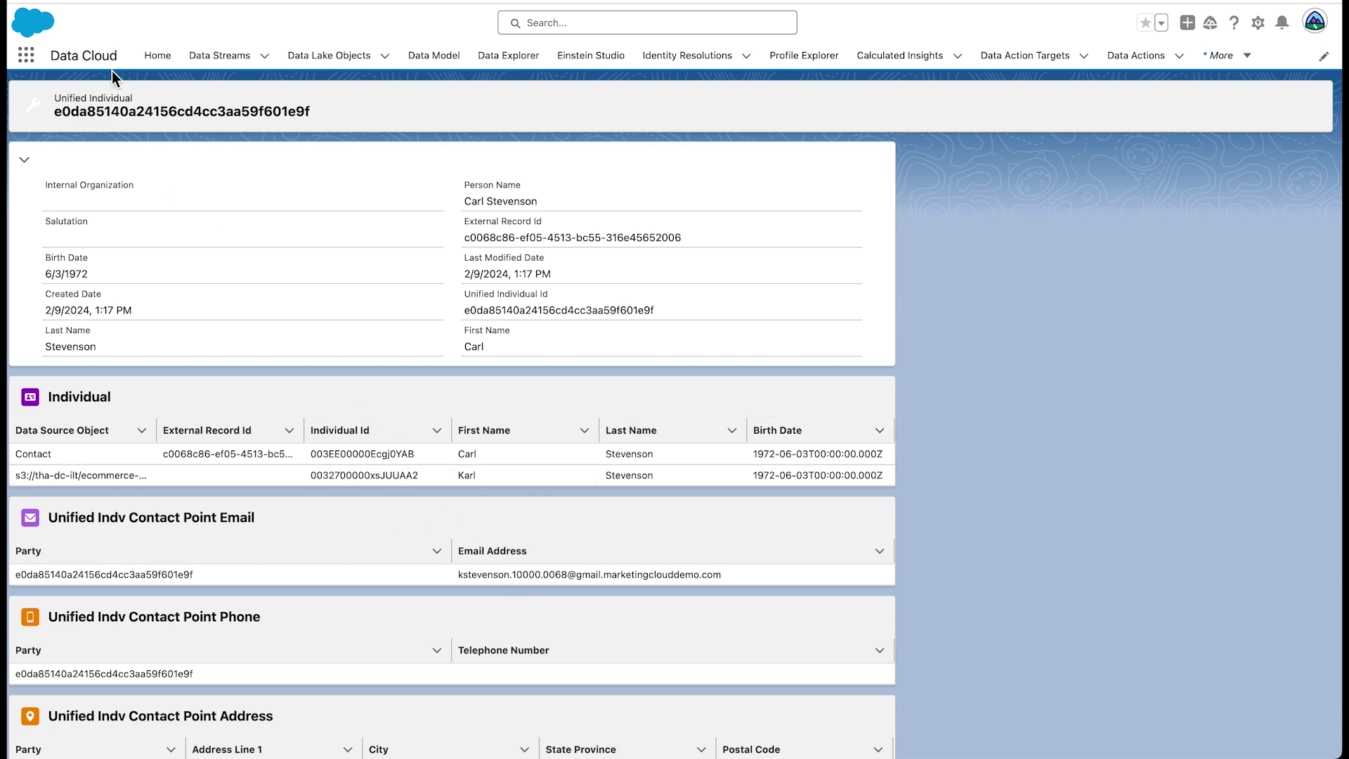
pyautogui.hotkey('alt', 'Left')
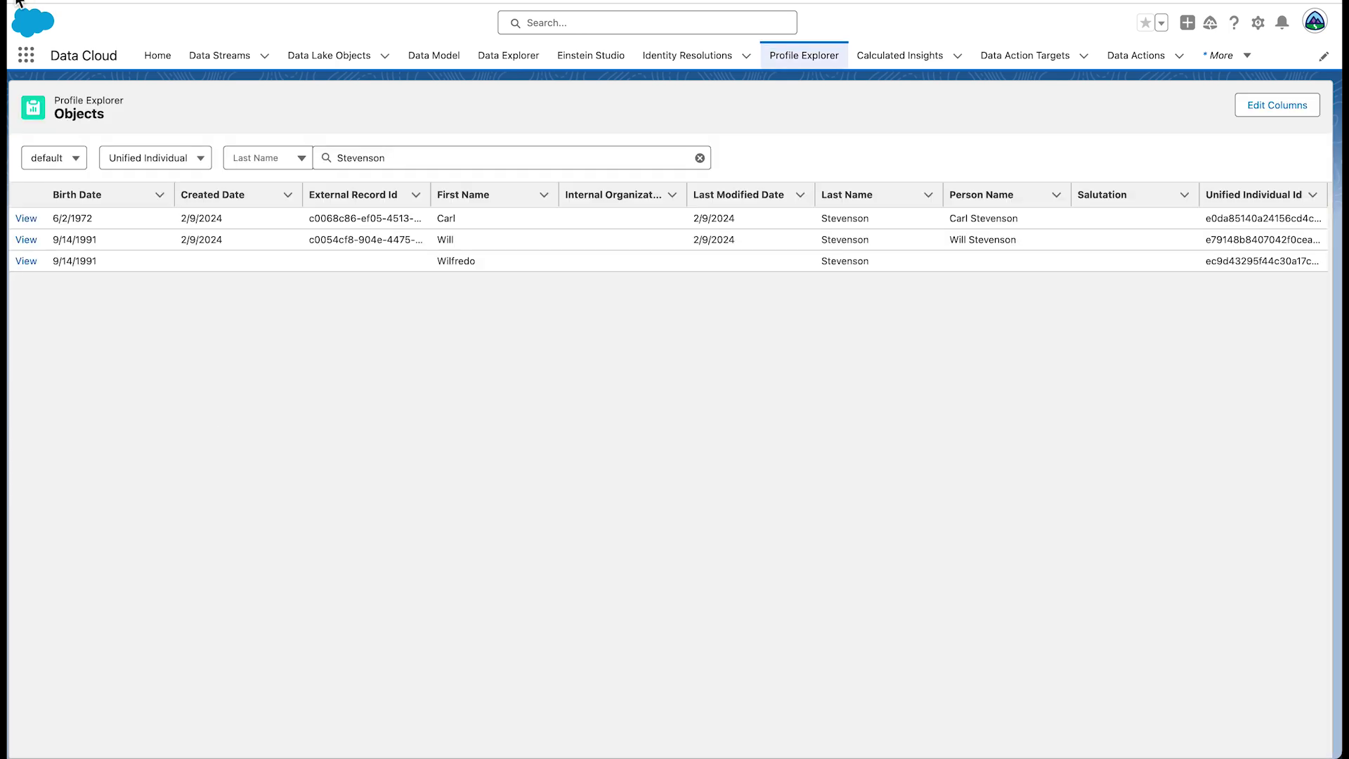